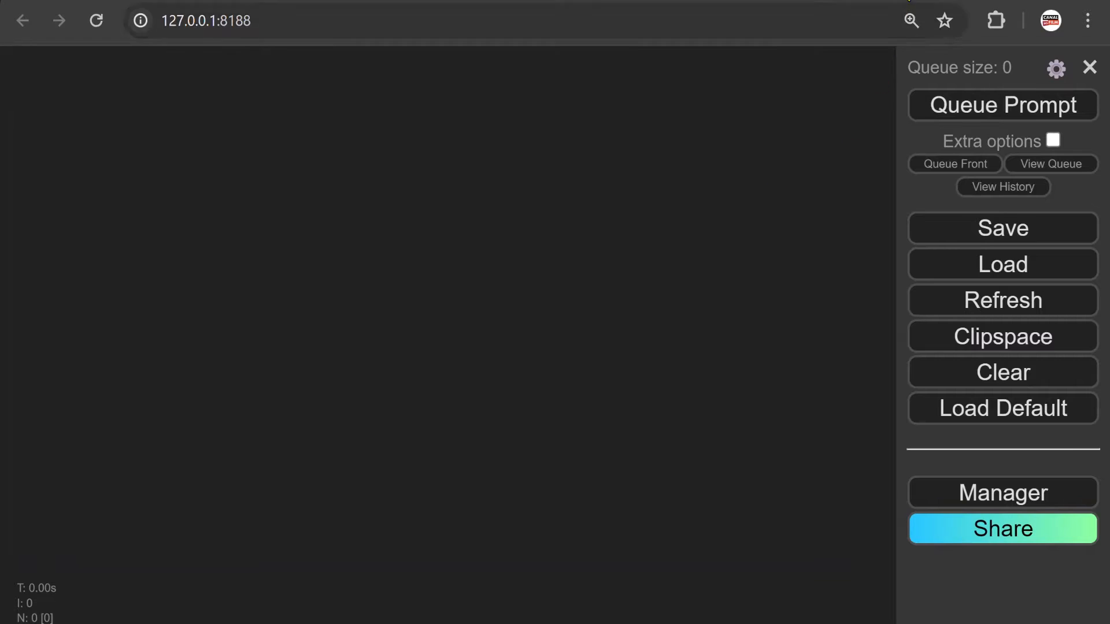
- Search the web for "what is controlnet" and read the answer on what ControlNet is used for
type("what is controlnet")
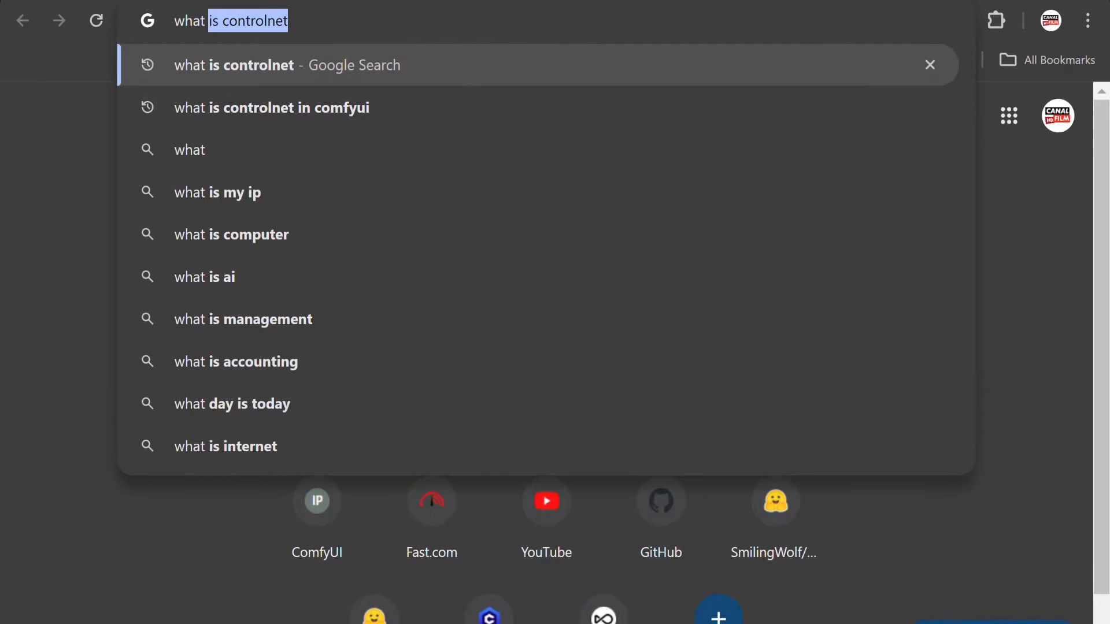
key("Return")
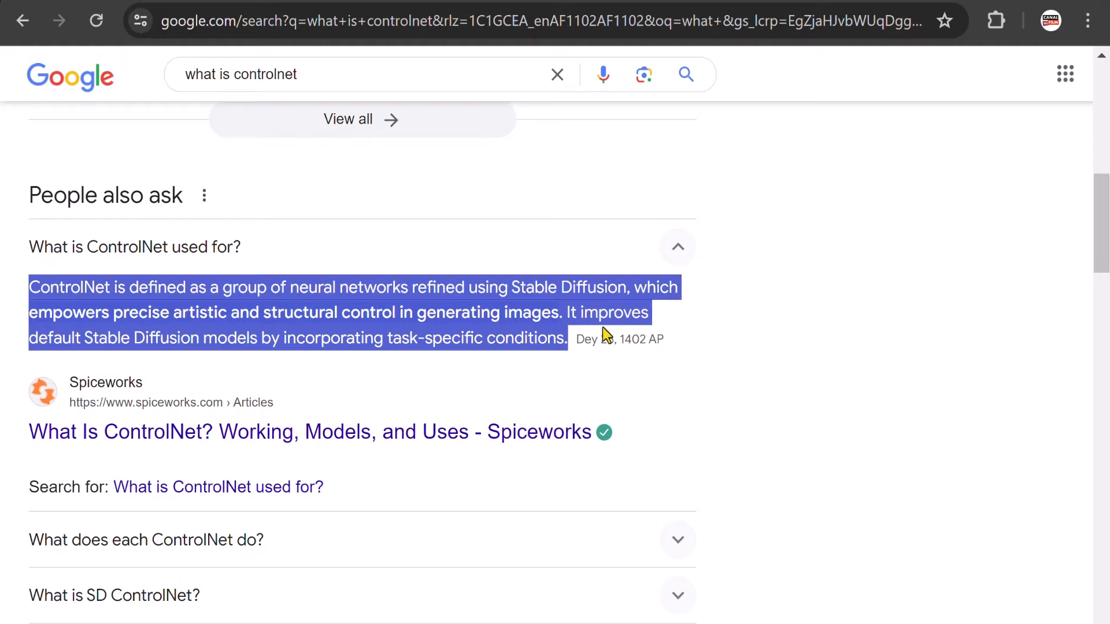
- Return to ComfyUI and find ComfyUI's ControlNet Auxiliary Preprocessors by searching the custom nodes for "controlnet aux"
left_click(713, 2)
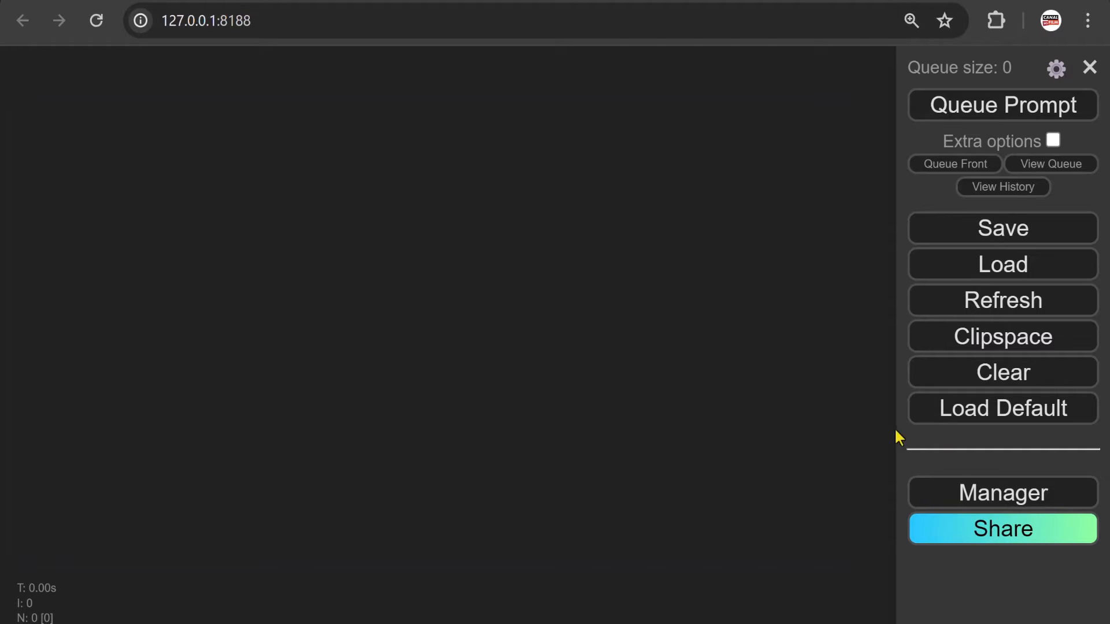
left_click(1003, 495)
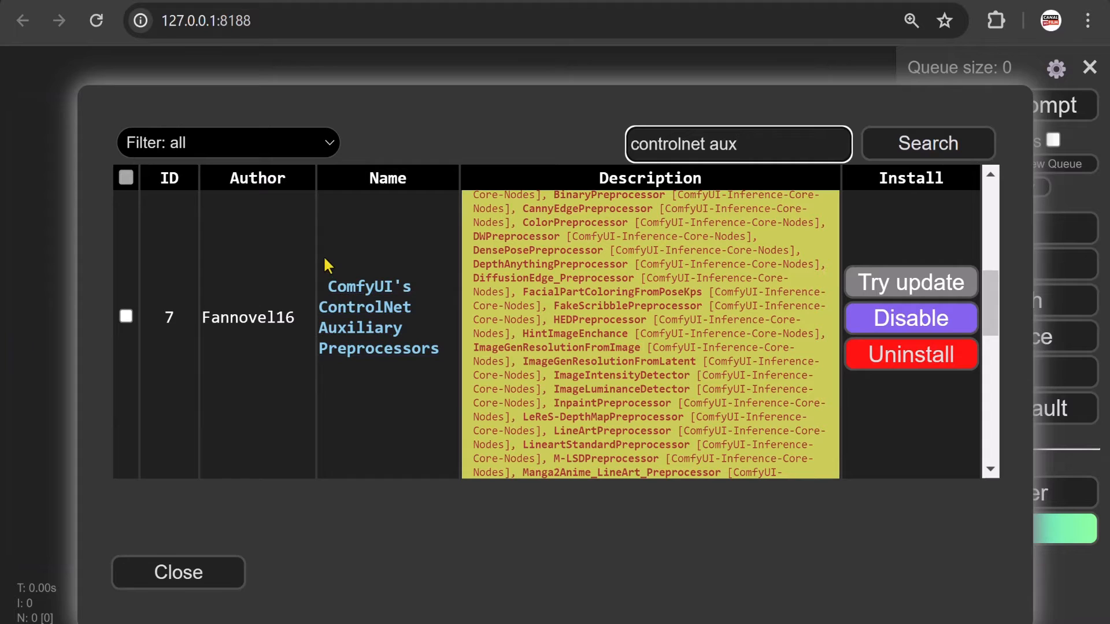
left_click_drag(327, 286, 438, 353)
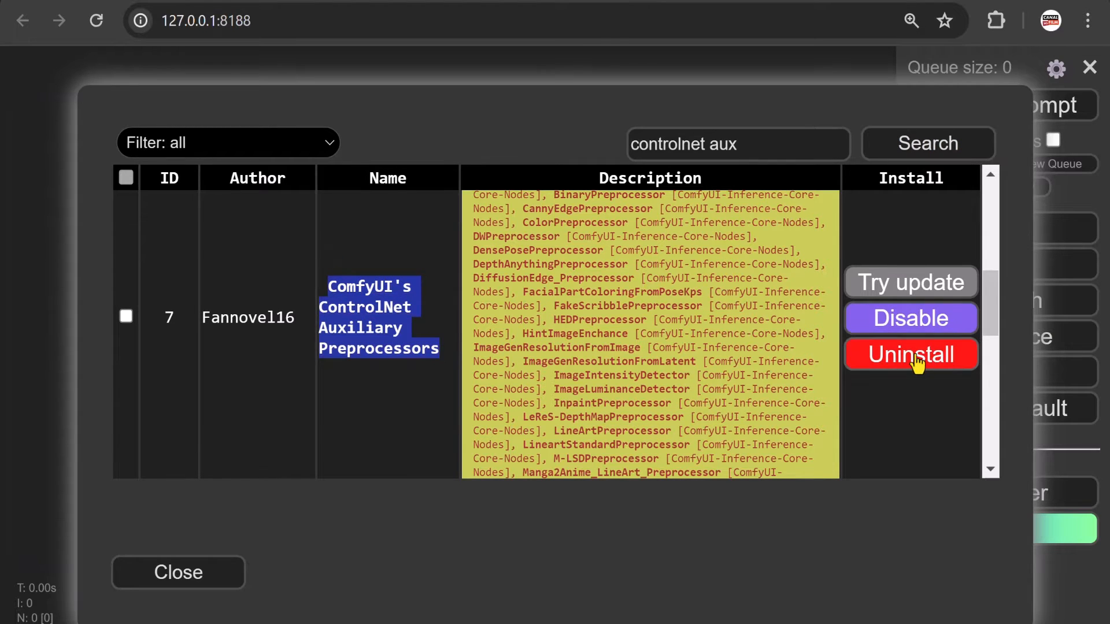
- Open the extension's GitHub repository comfyui_controlnet_aux and examine the preprocessor examples in the README
right_click(366, 355)
left_click(456, 29)
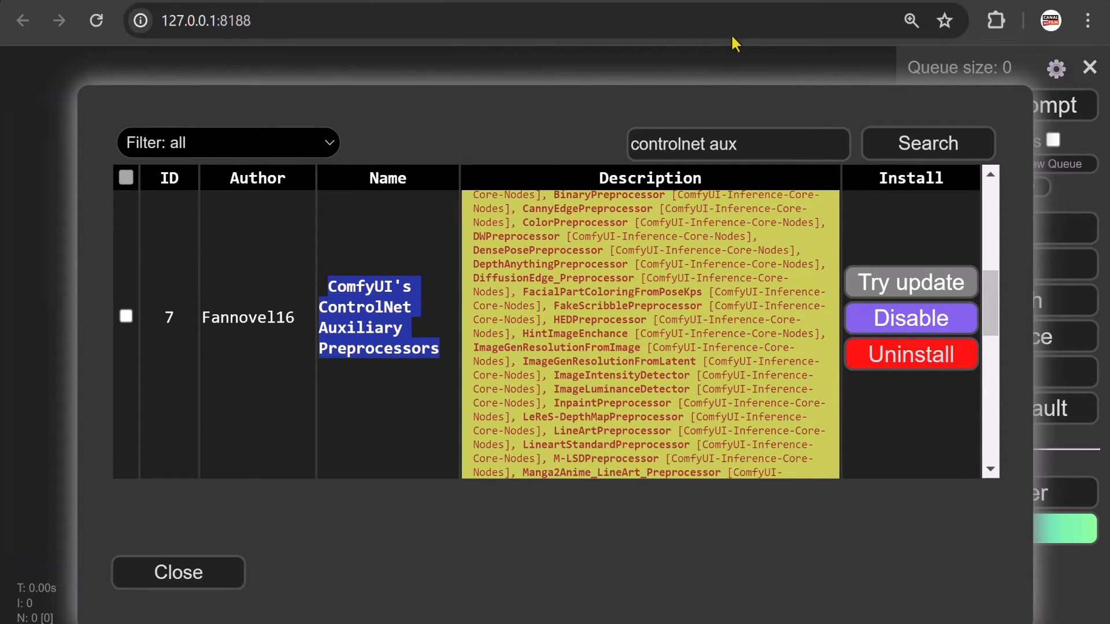
key("ctrl+Tab")
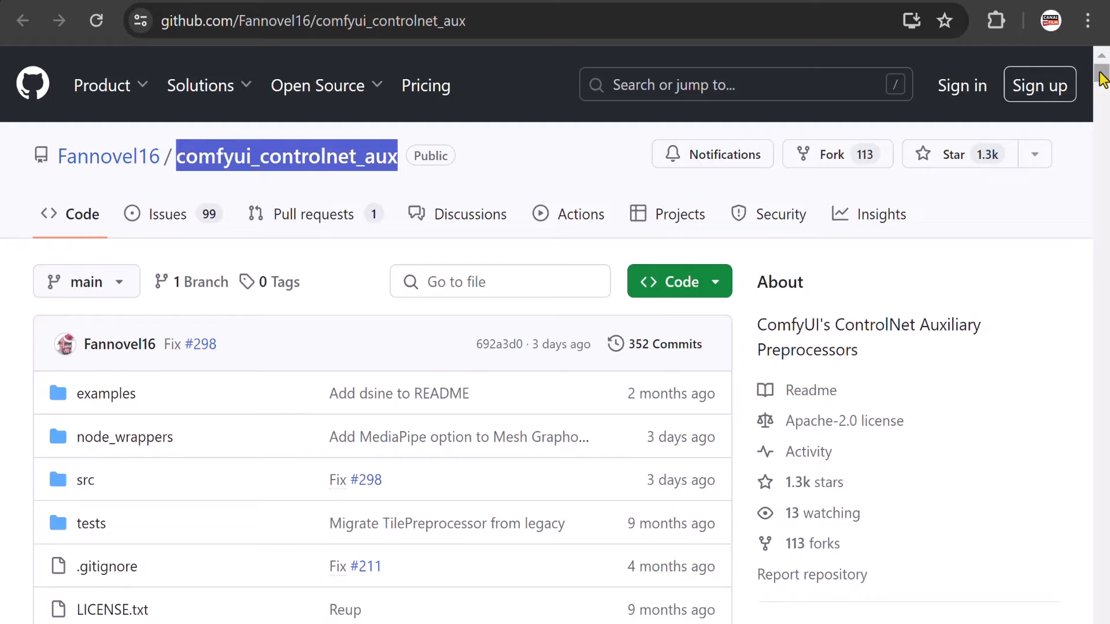
left_click_drag(1101, 75, 1104, 309)
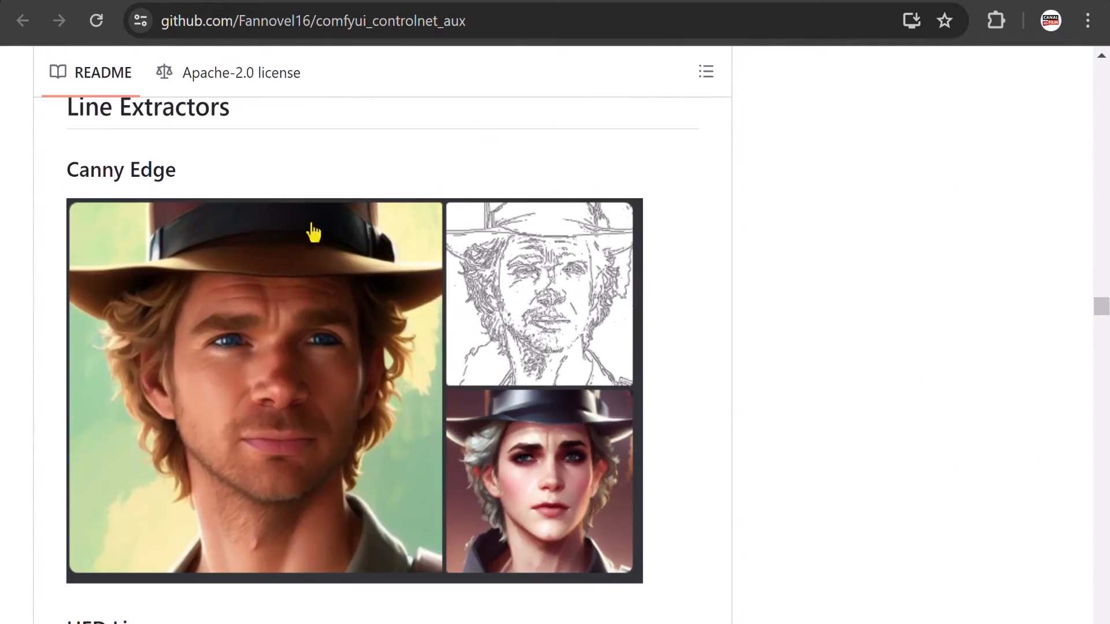
middle_click(1013, 428)
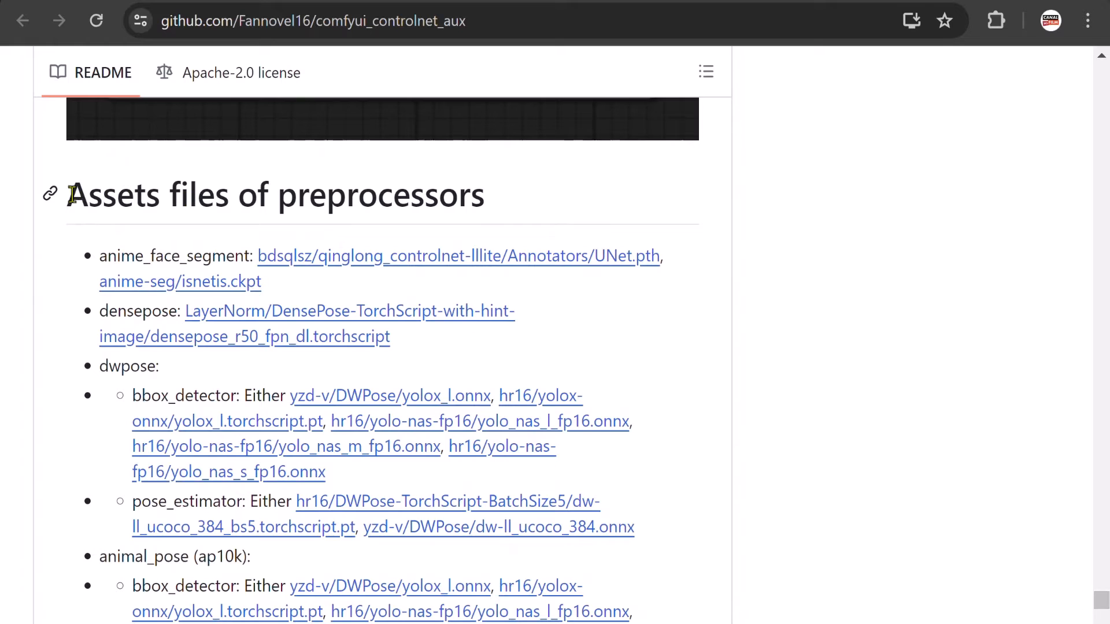
- Highlight the README's list of preprocessor asset files and open Drive (E:) in File Explorer to find their model folder
left_click_drag(68, 194, 482, 196)
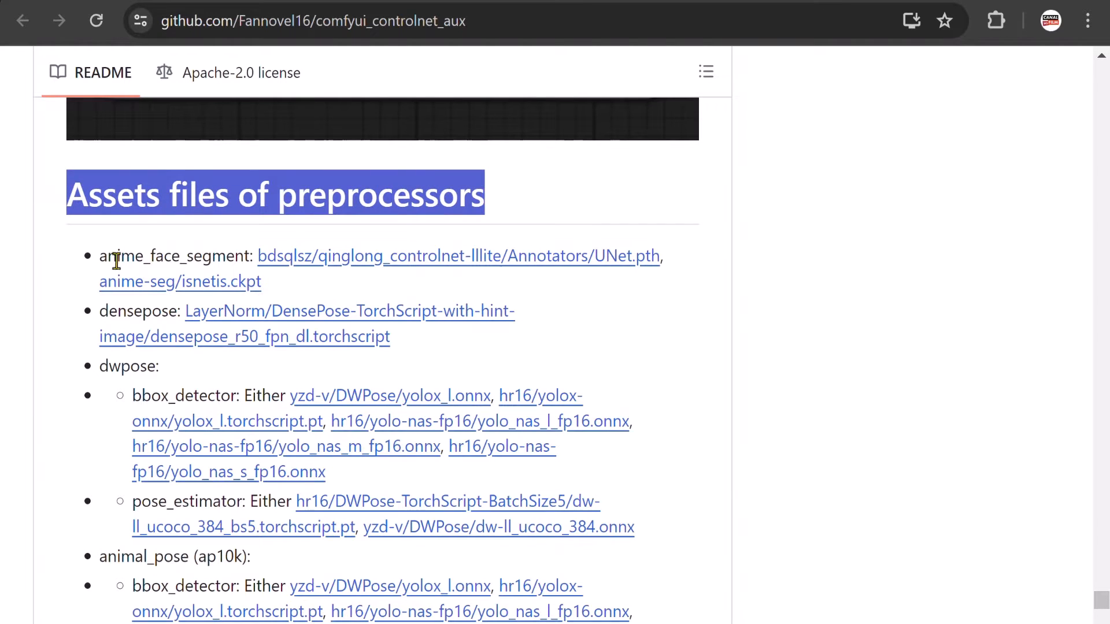
left_click(101, 256)
left_click_drag(101, 255, 670, 520)
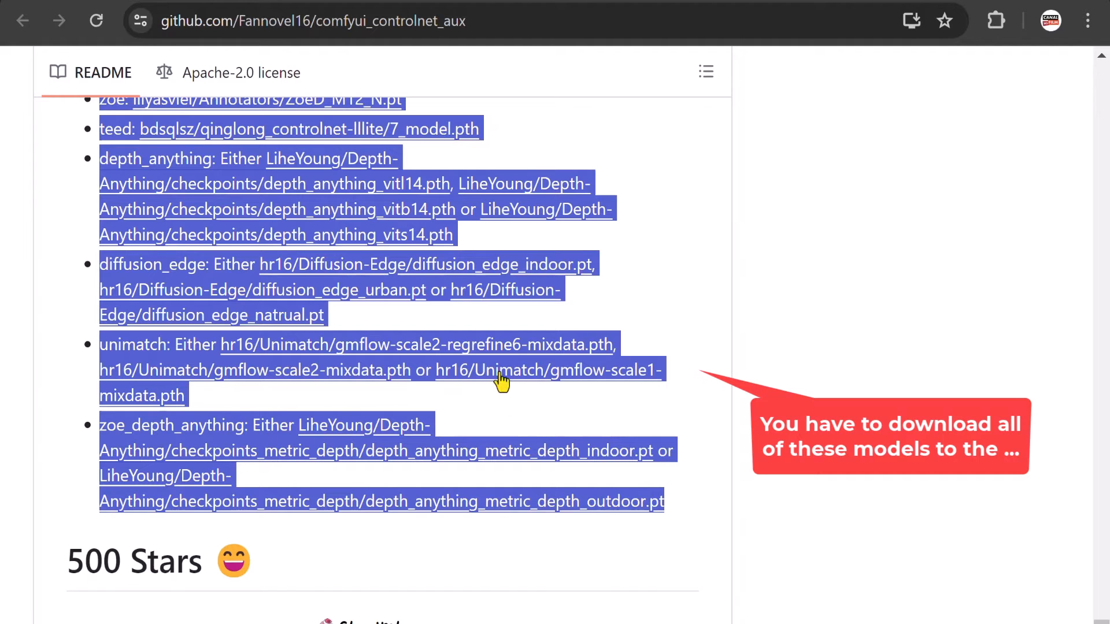
key("super+e")
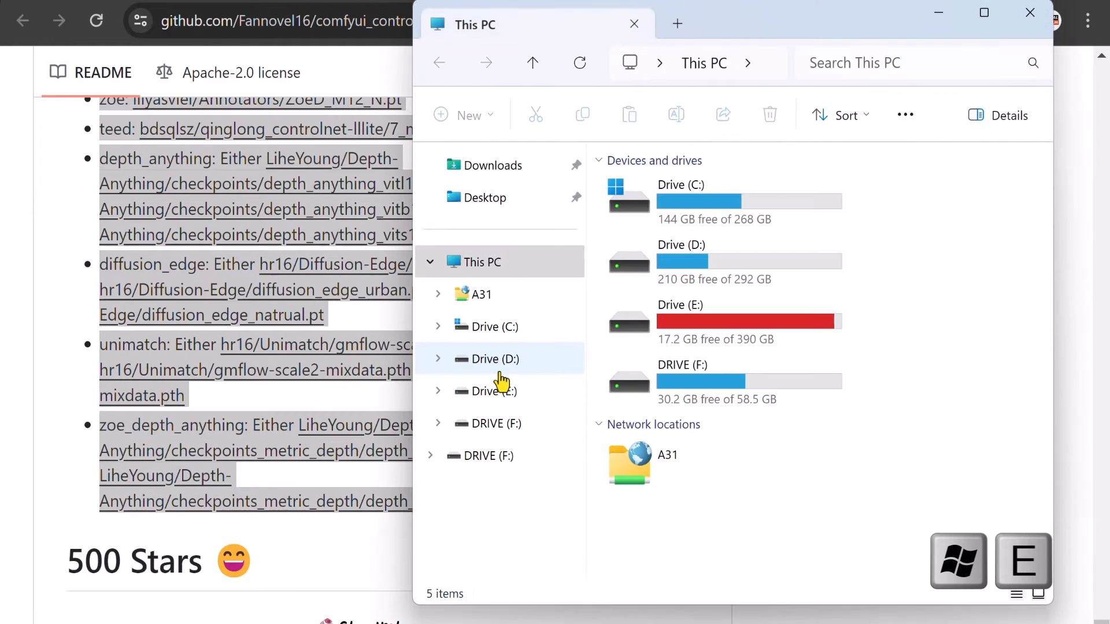
left_click(682, 321)
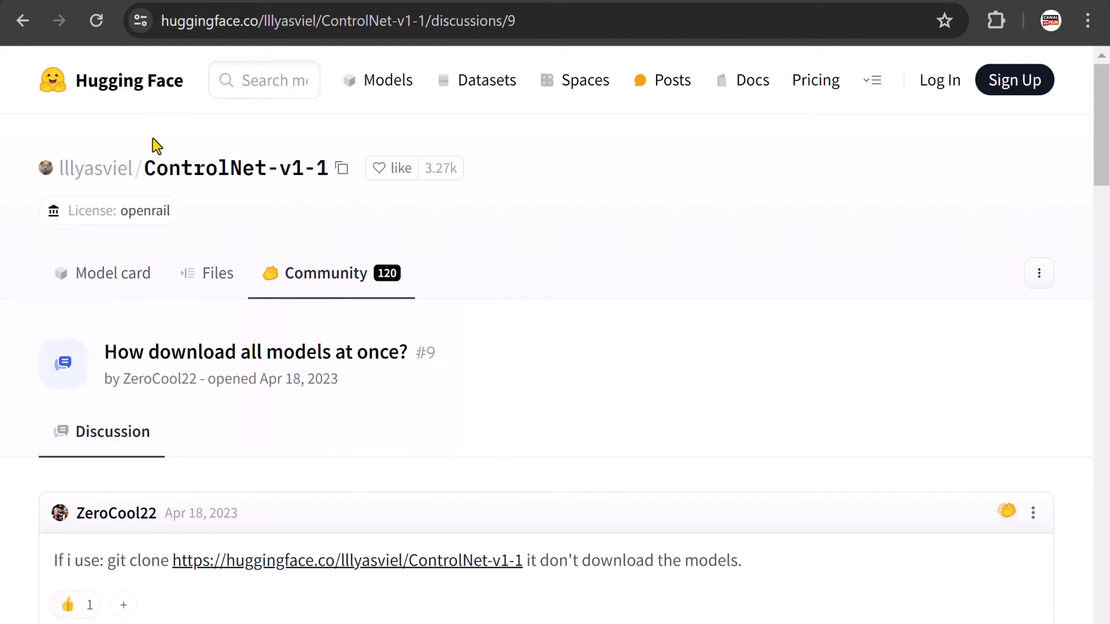
- Open the file list of the ControlNet-v1-1 repository on Hugging Face and look through its sd15 models
left_click_drag(150, 136, 324, 155)
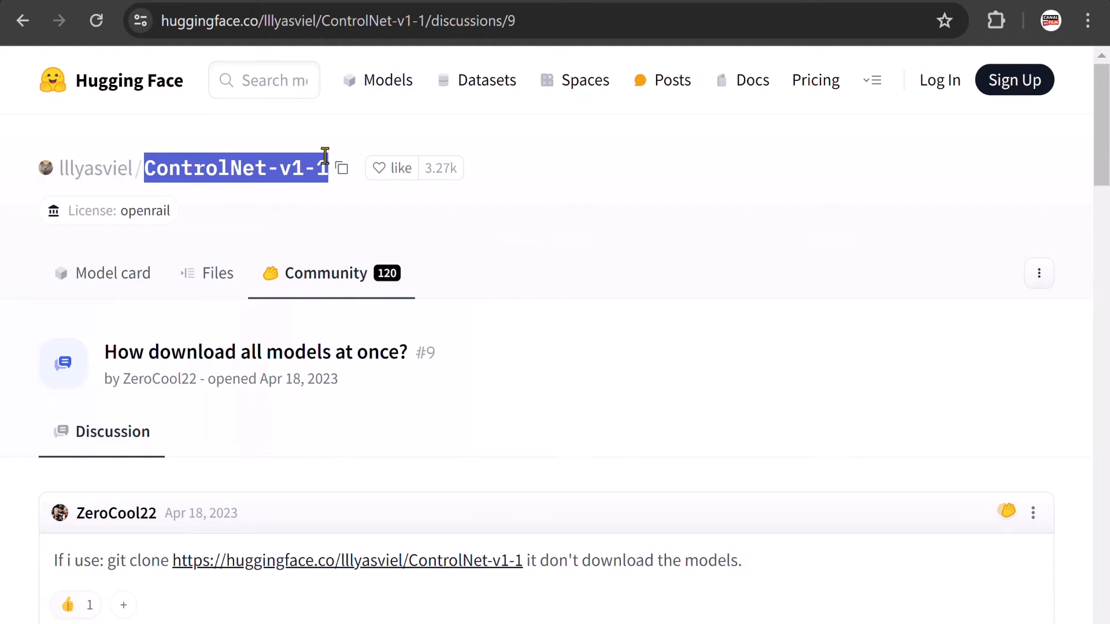
left_click(214, 292)
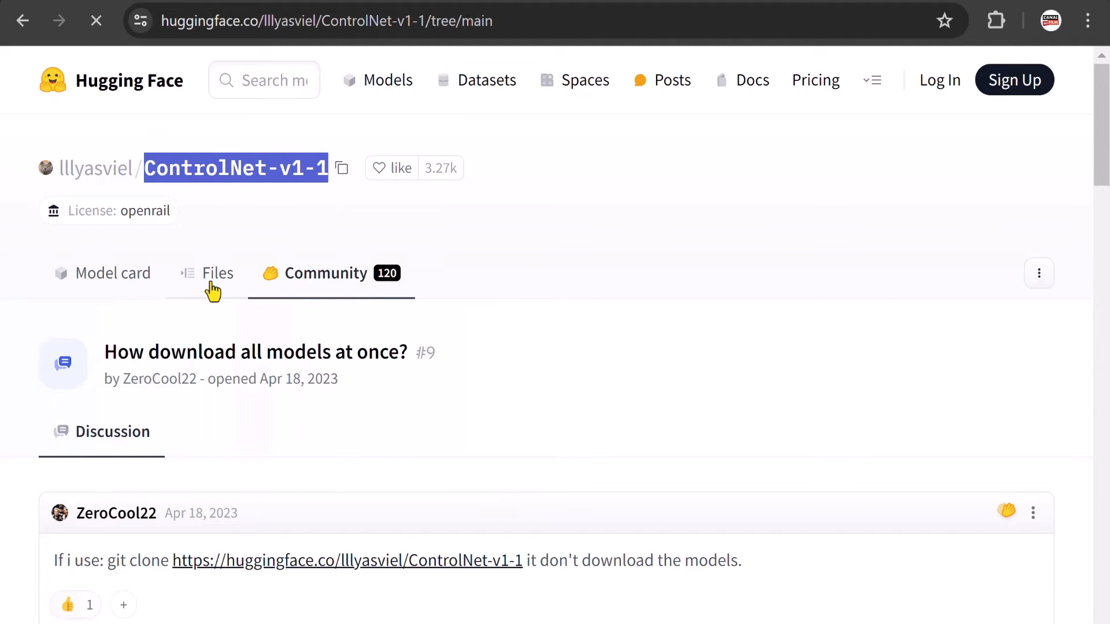
scroll(555, 347, "down", 20)
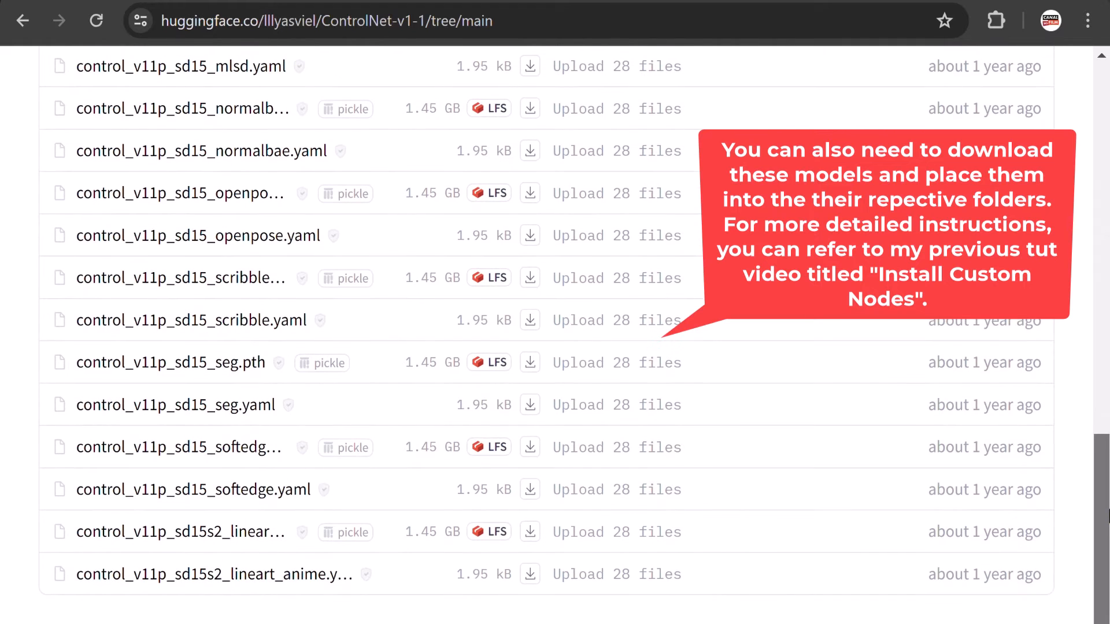
- Open the All Models > controlnet > sd15 folder on Drive (E:) in File Explorer and review its model files
key("super+e")
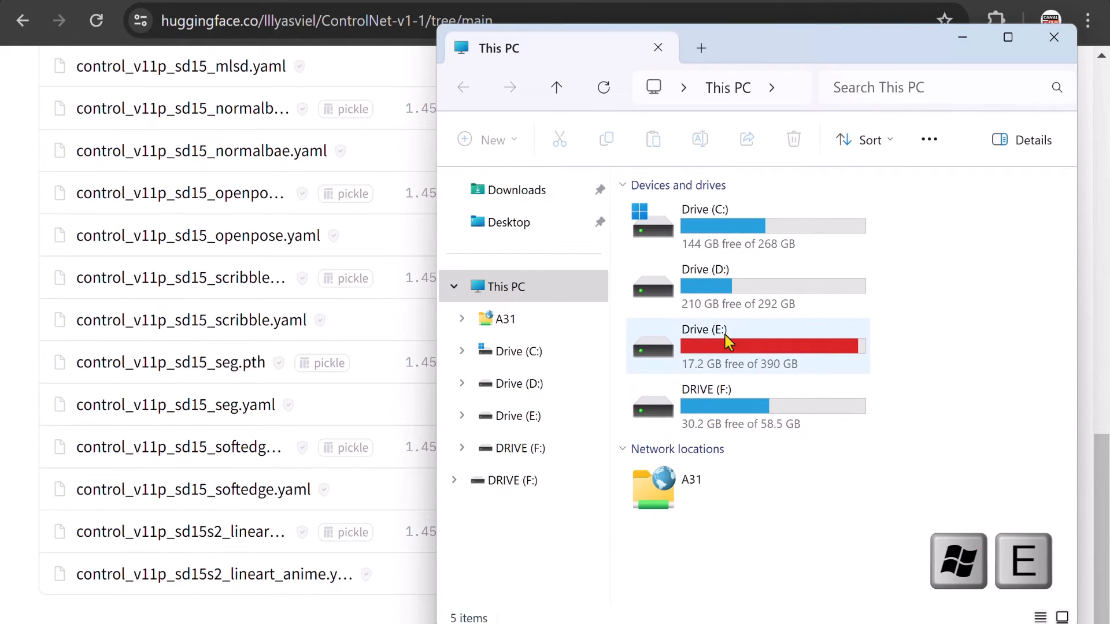
mouse_move(730, 334)
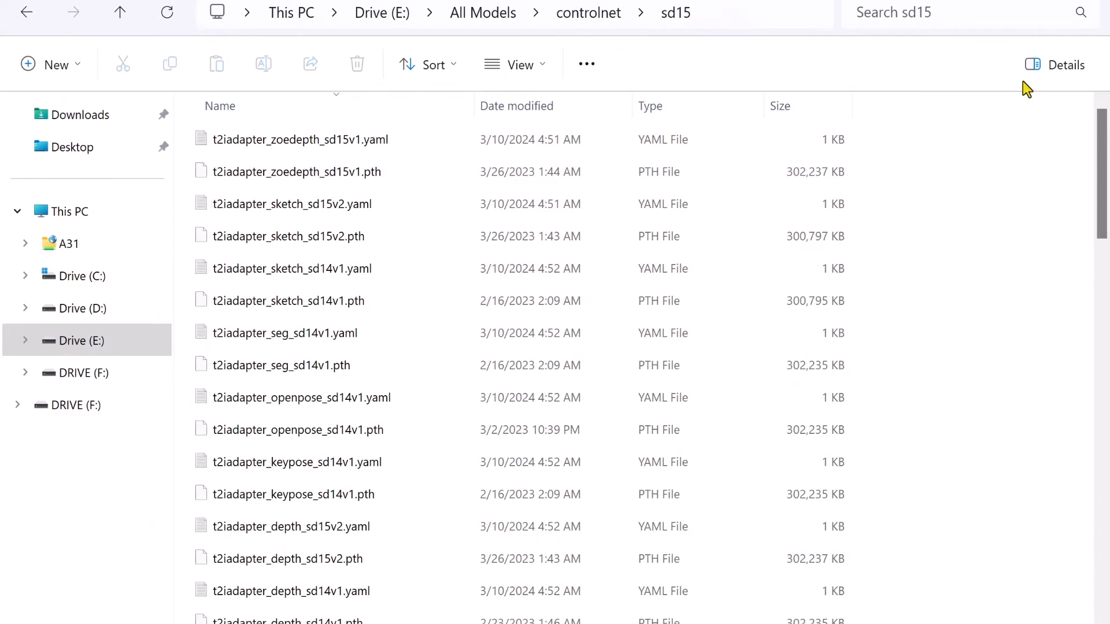
left_click_drag(1104, 138, 1097, 538)
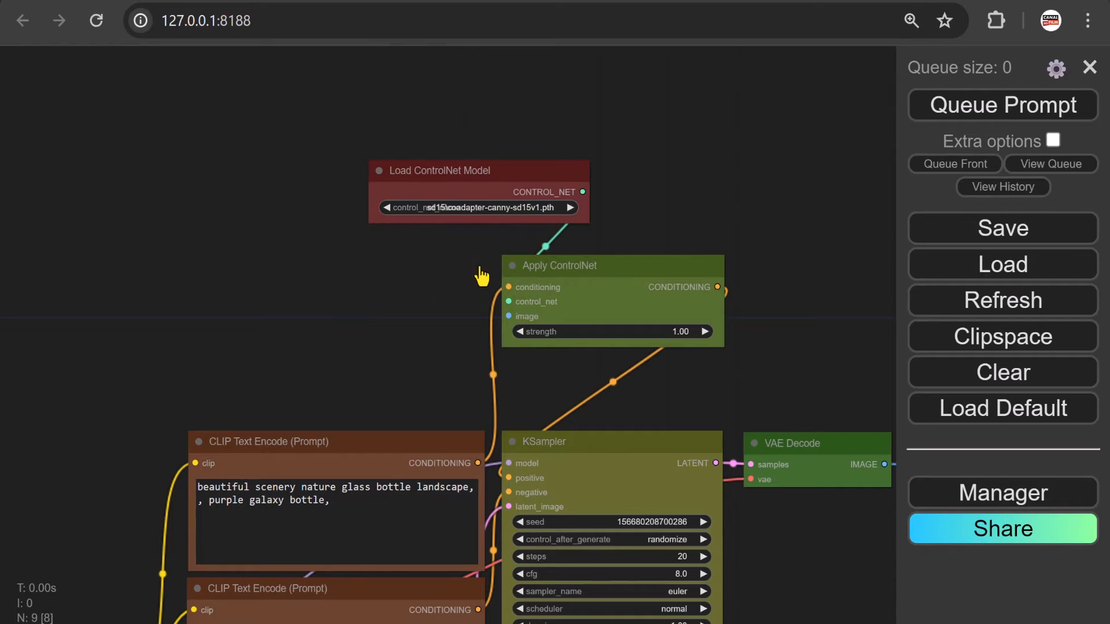
- Move the Load ControlNet Model node clear of Apply ControlNet and select the model sd15\control_v11p_sd15_canny.pth
left_click_drag(512, 176, 306, 163)
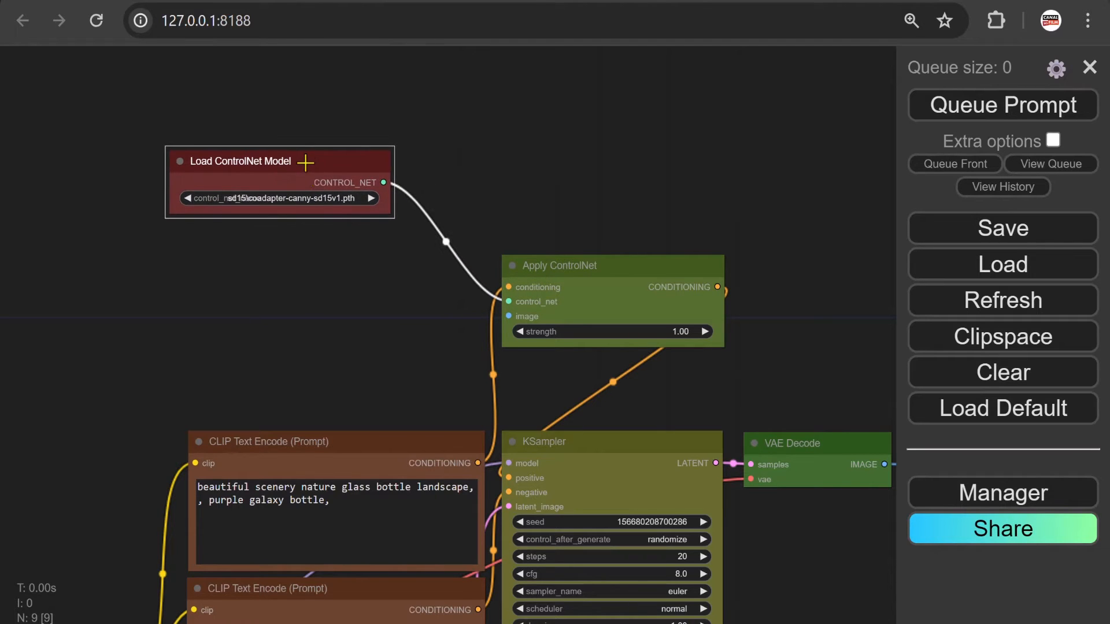
left_click(315, 198)
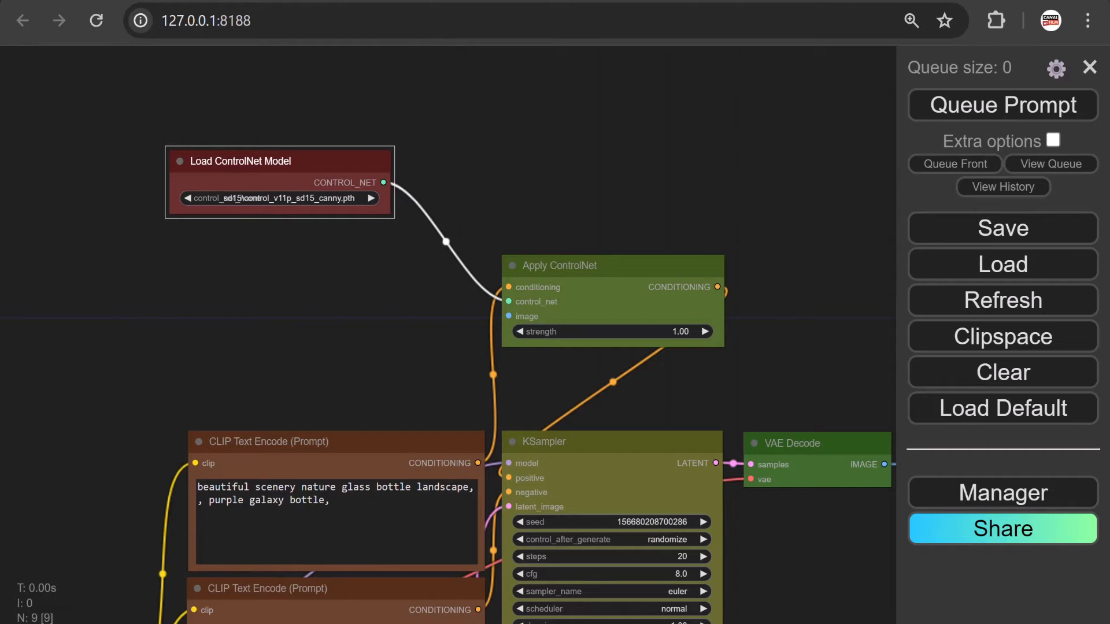
- Add a Canny Edge node below Load ControlNet Model and connect its IMAGE output to Apply ControlNet's image input
double_click(276, 297)
type("canny")
left_click(260, 362)
left_click_drag(404, 293, 340, 278)
left_click_drag(428, 294, 505, 317)
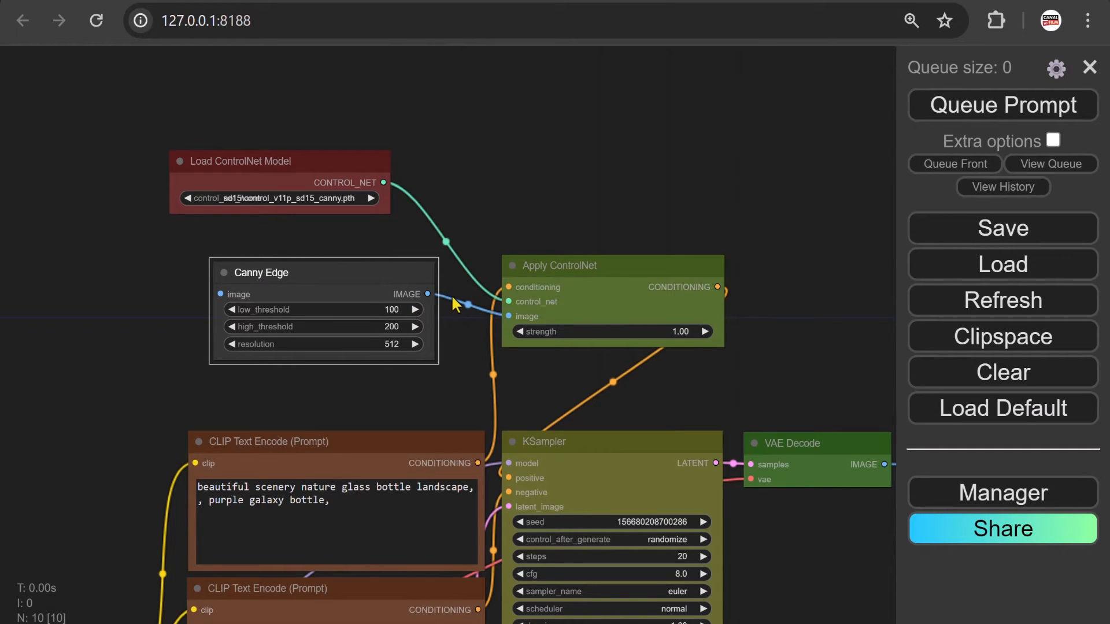
- Attach a Preview Image node to Canny Edge's output and a Load Image node with dog (4).jpg to its image input
left_click_drag(427, 294, 543, 109)
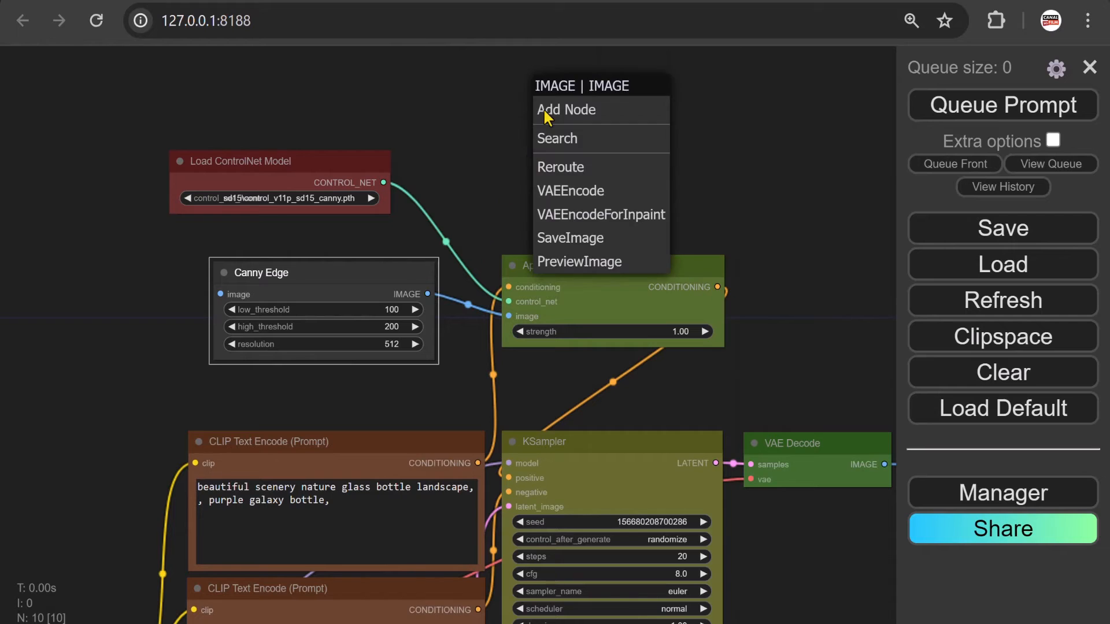
left_click(623, 267)
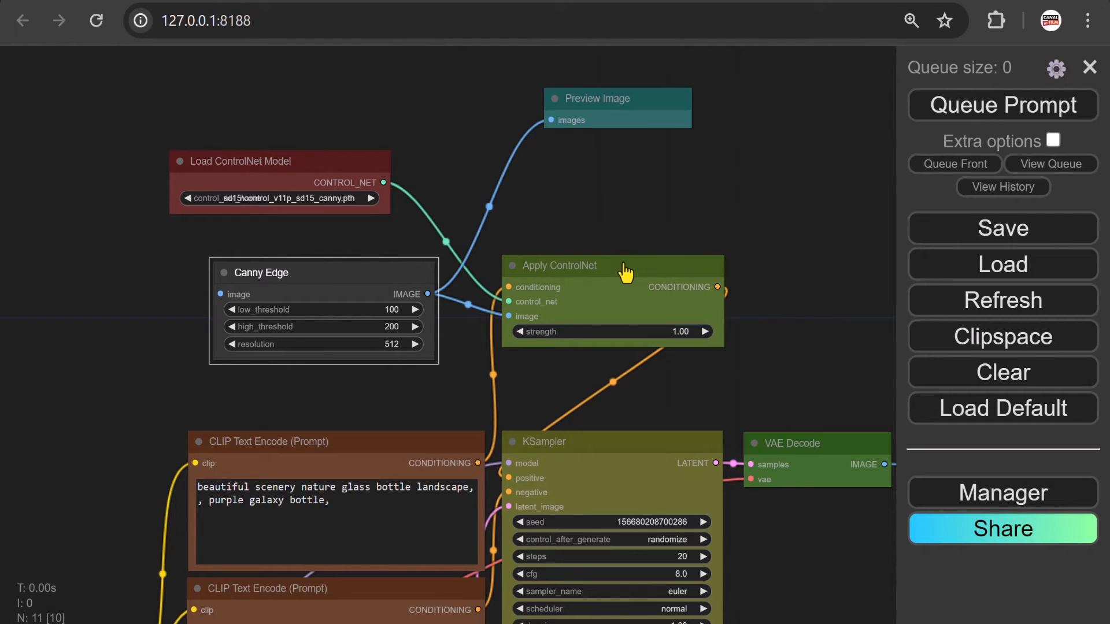
left_click_drag(220, 294, 137, 319)
left_click(162, 423)
- Replace the positive prompt with "a leopard in jungle" and choose the checkpoint for generating the image
left_click_drag(350, 504, 193, 484)
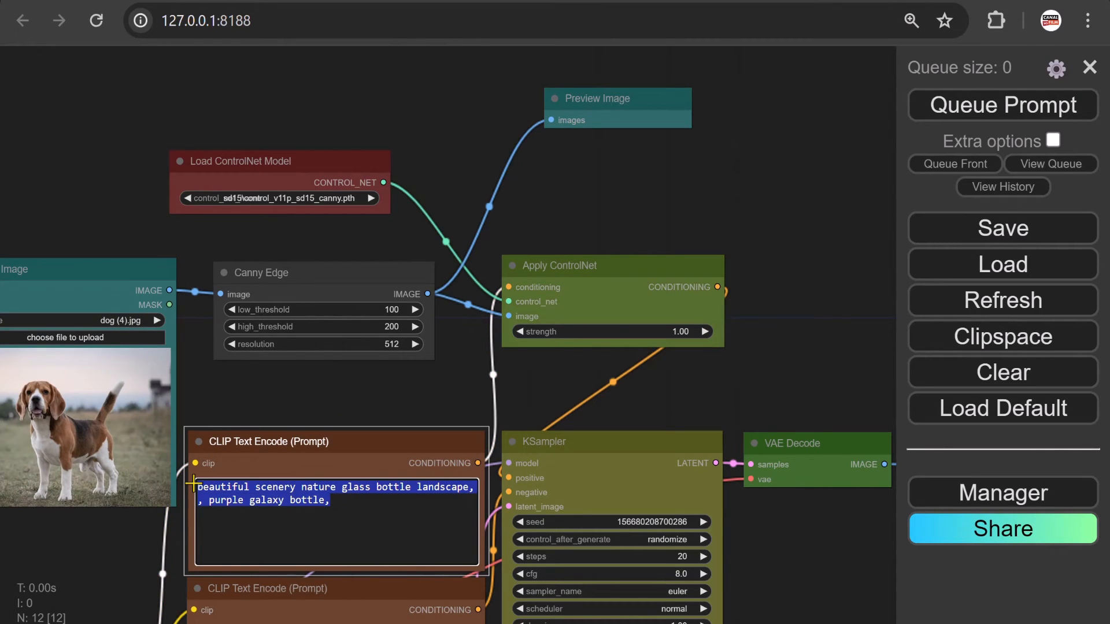
type("a leopard in jungle")
left_click_drag(132, 578, 307, 279)
left_click(254, 424)
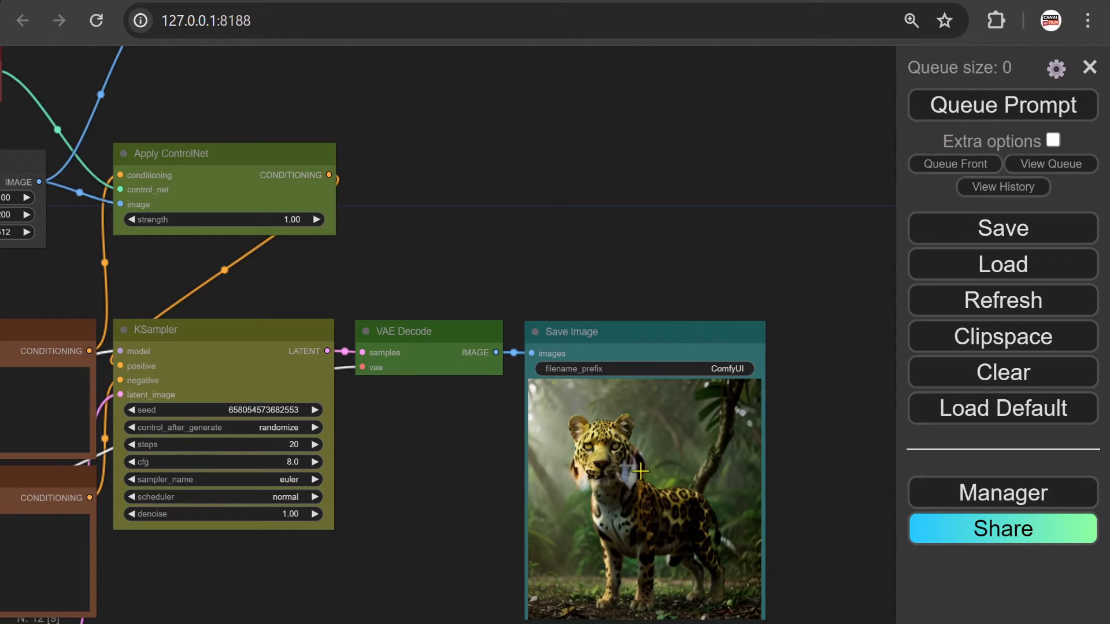
- Line up the Load Image and Preview Image nodes beside Save Image and enlarge the preview for comparing the three pictures
left_click_drag(452, 163, 495, 273)
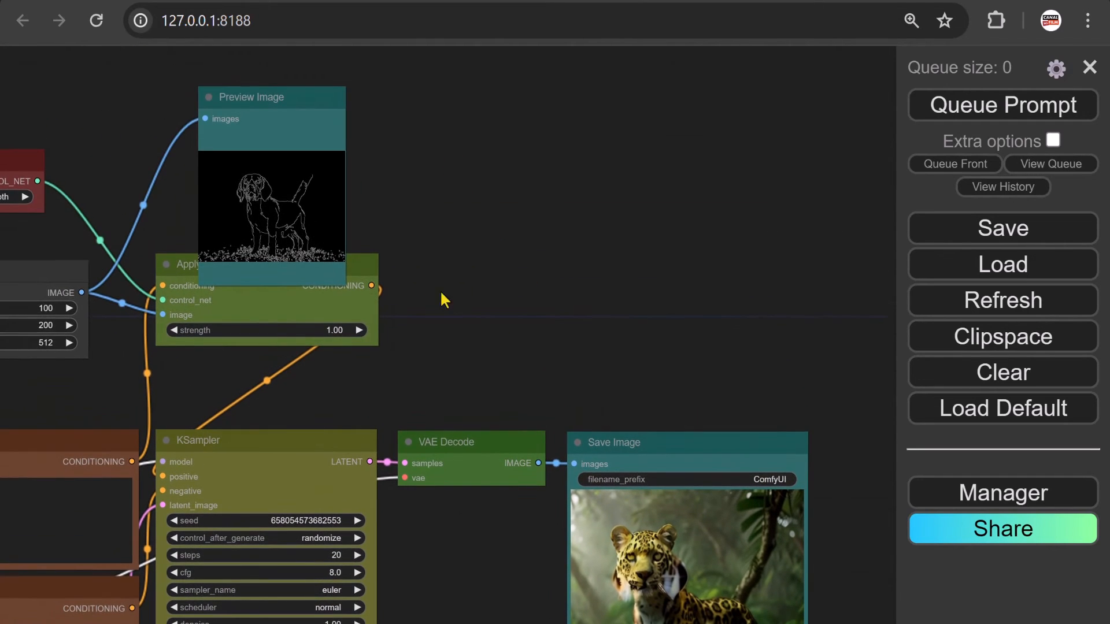
left_click_drag(243, 93, 266, 101)
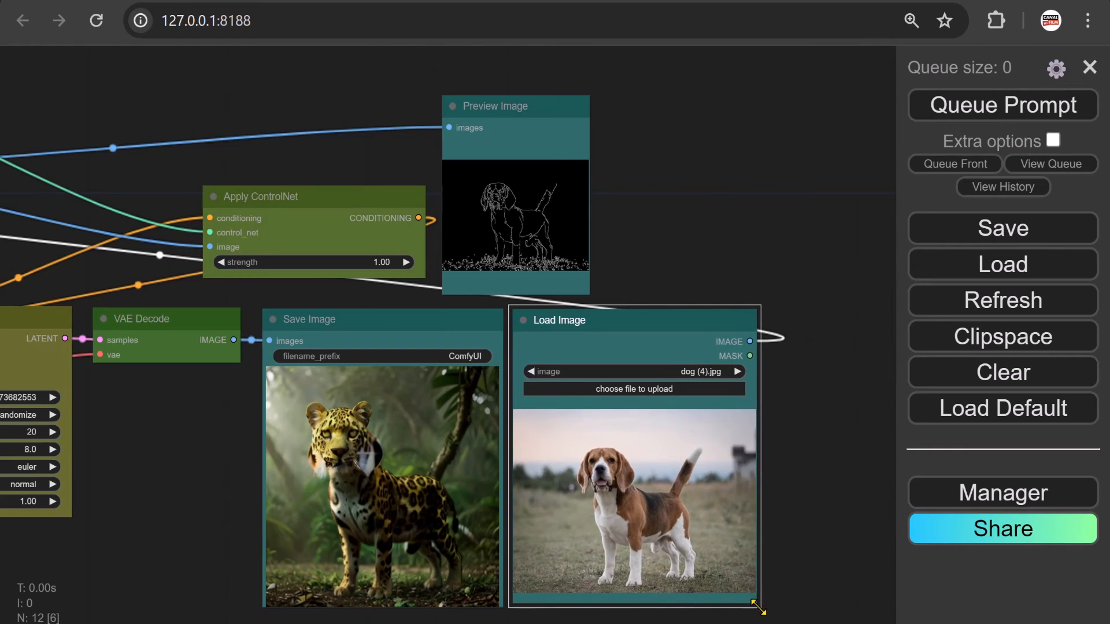
left_click_drag(815, 540, 687, 533)
left_click_drag(378, 99, 704, 310)
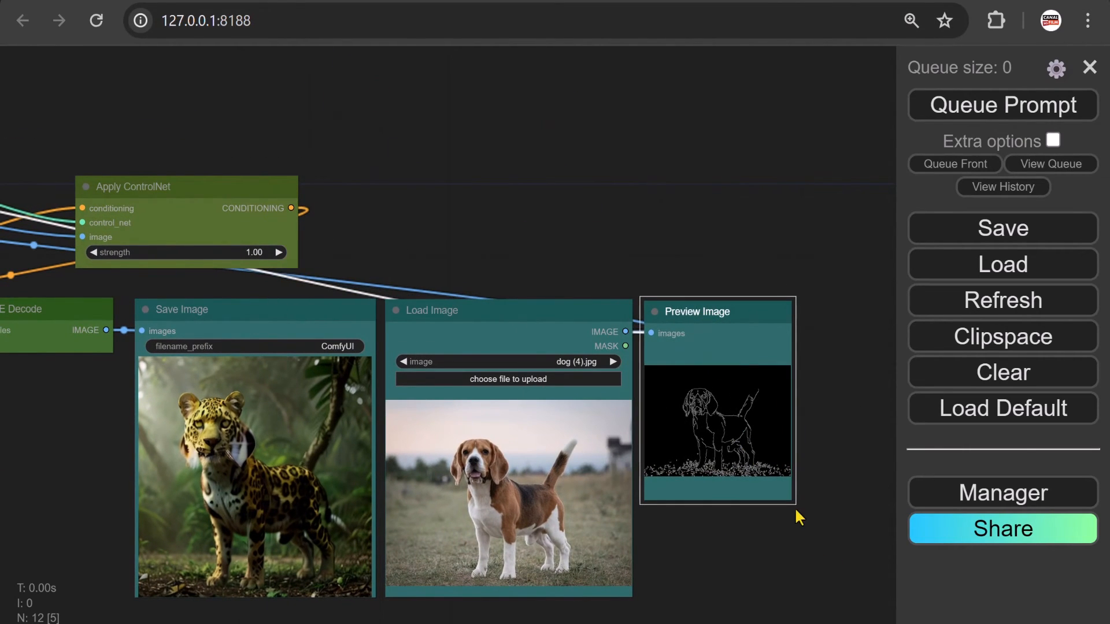
left_click_drag(791, 499, 845, 599)
scroll(533, 107, "up", 2)
left_click_drag(551, 240, 533, 161)
scroll(533, 107, "down", 1)
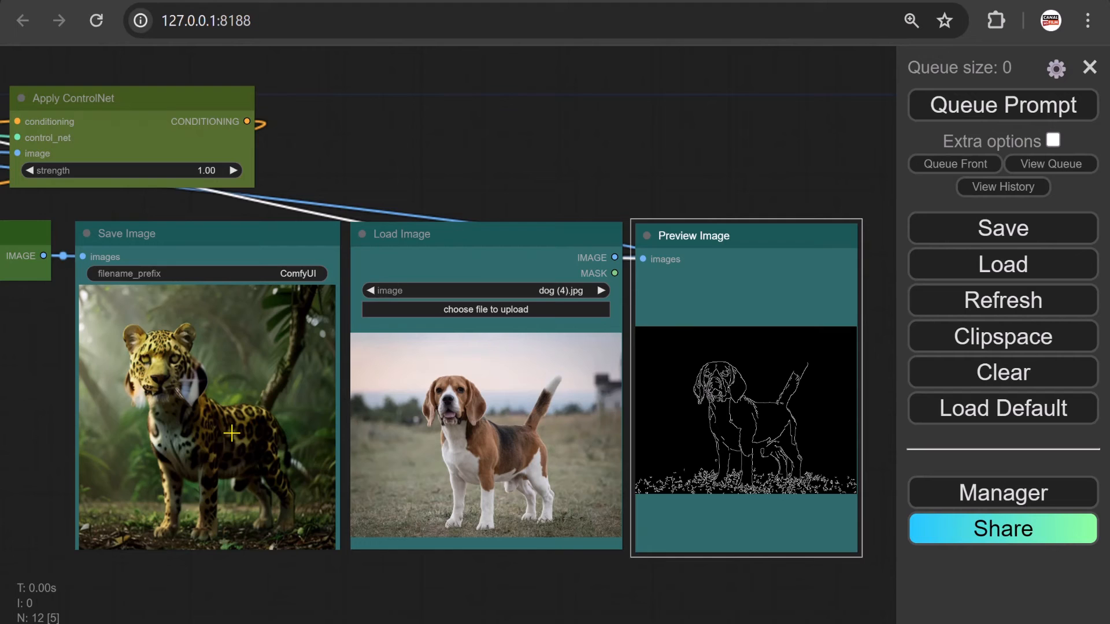
- Try Apply ControlNet strengths of 0.7 and finally 0.30, generating new images to compare the effect
left_click(203, 167)
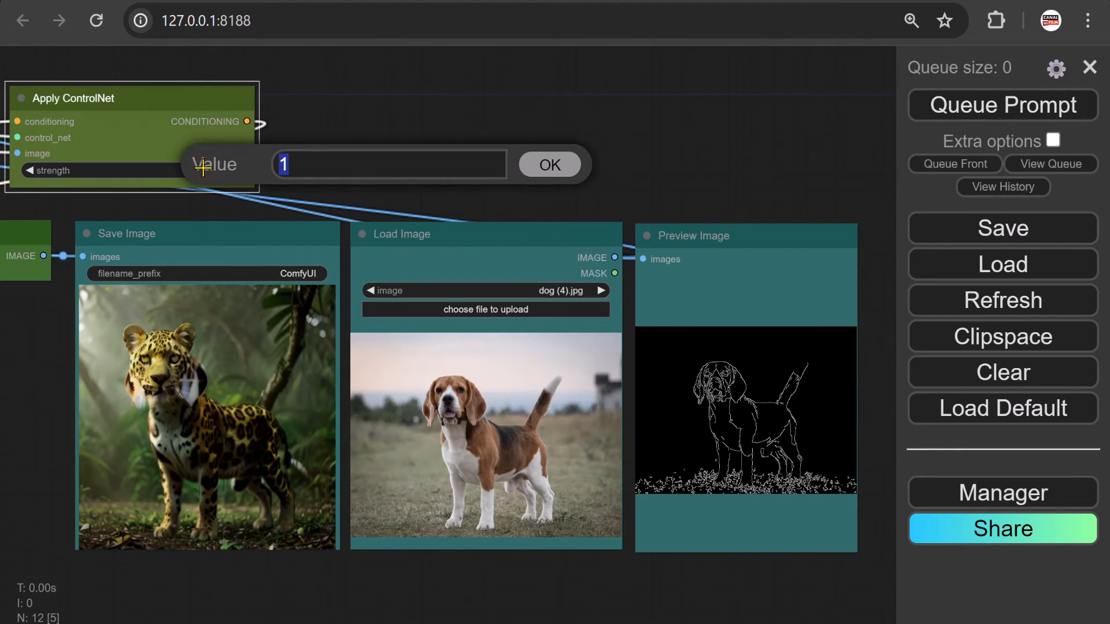
type("0.7")
key("Return")
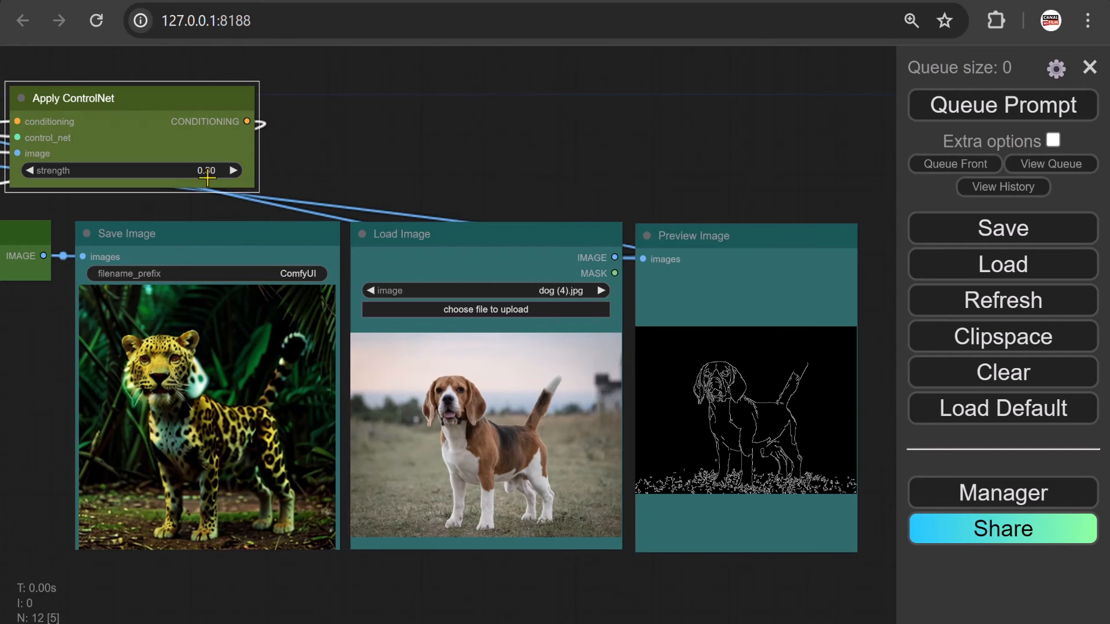
left_click(1000, 108)
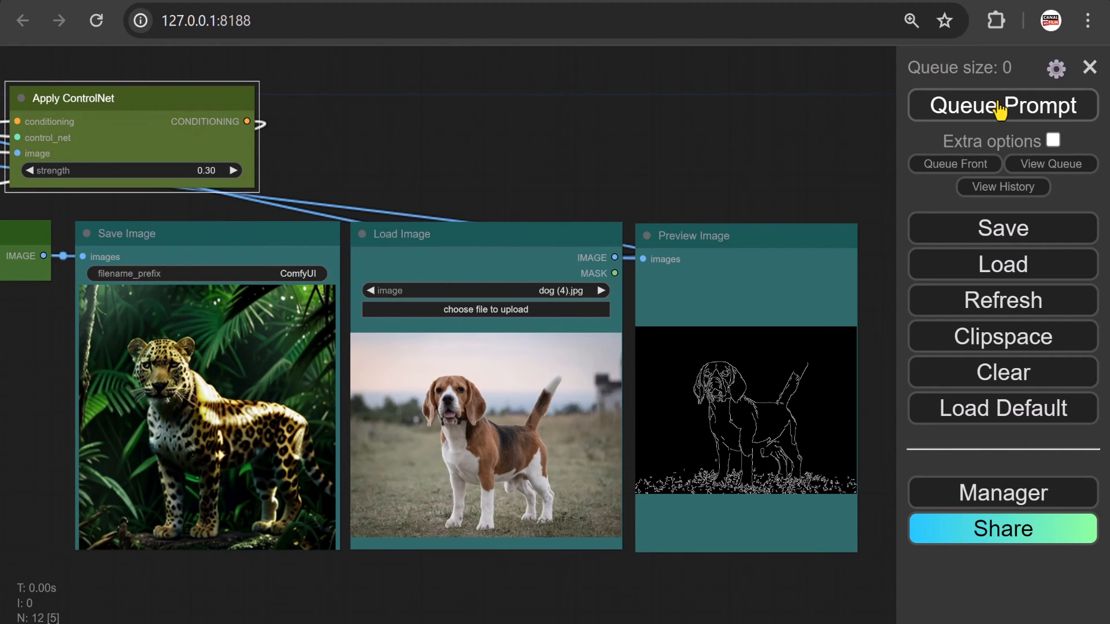
left_click(1000, 108)
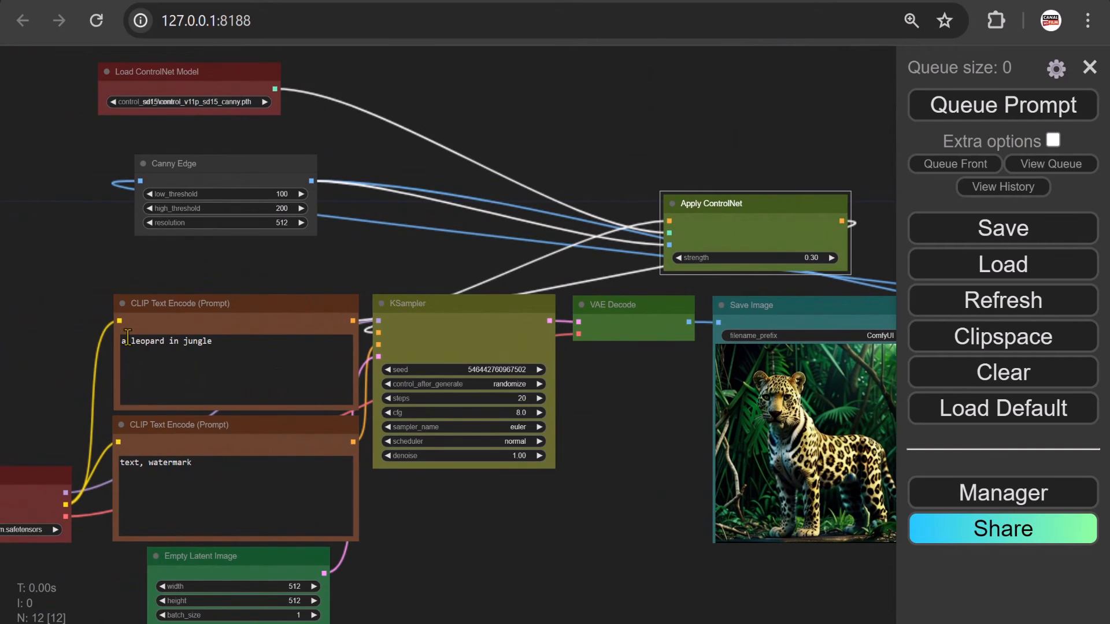
- Change the positive prompt to "a lion in jungle"
left_click_drag(130, 341, 164, 341)
type("lion in jungle")
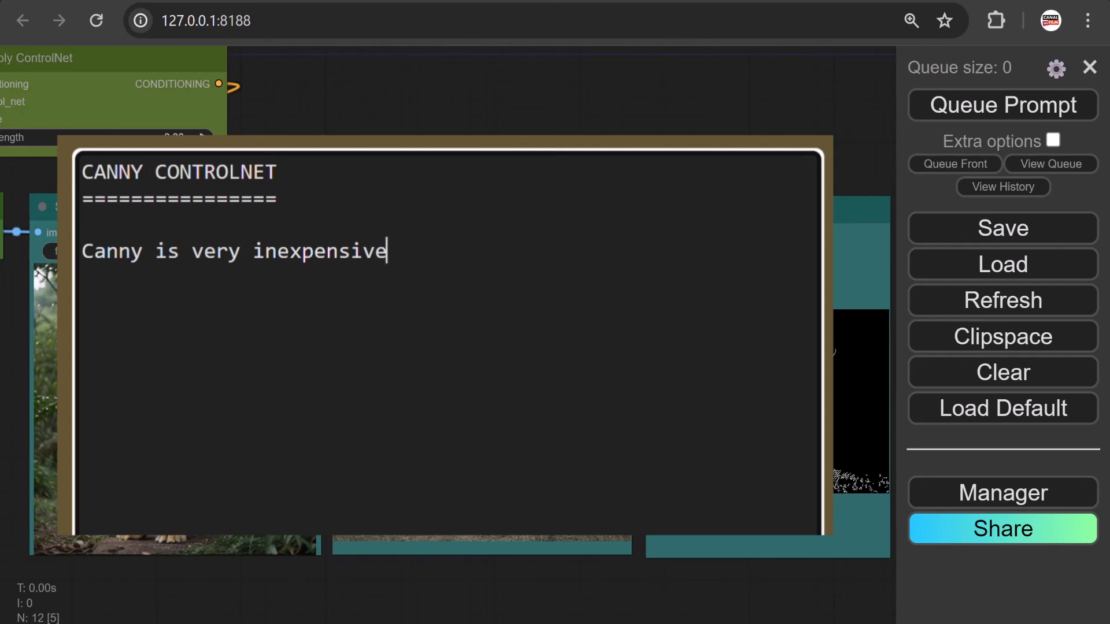
- Continue the note's Canny description with "and powerful Controlnet, It extract the mail features from an image and apply them to the generation."
type("and po")
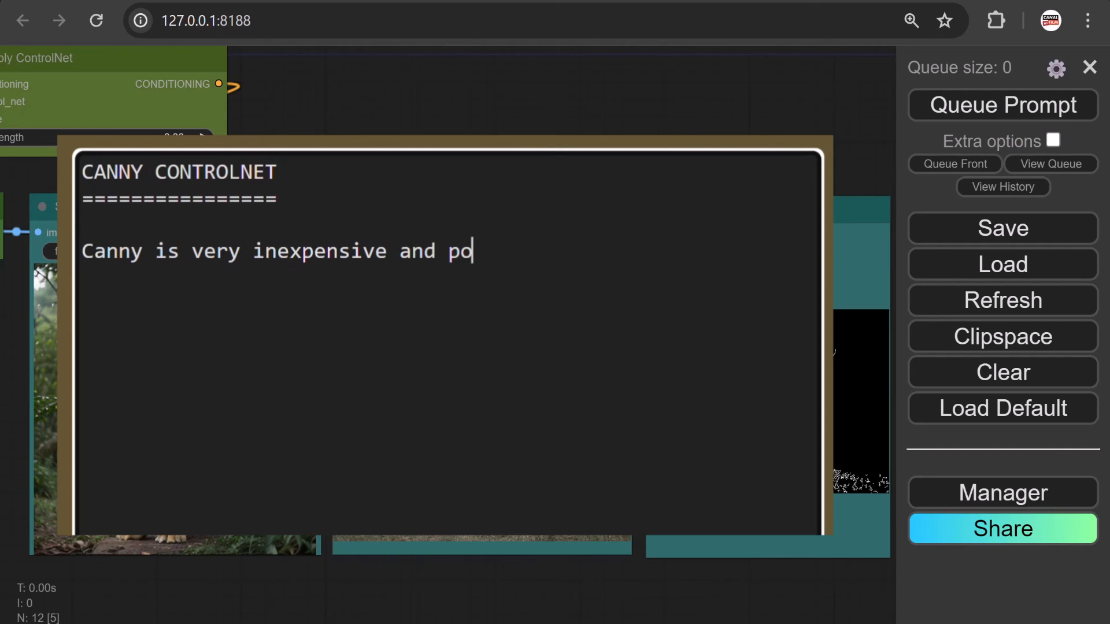
type("werful")
type("ontrolnet,")
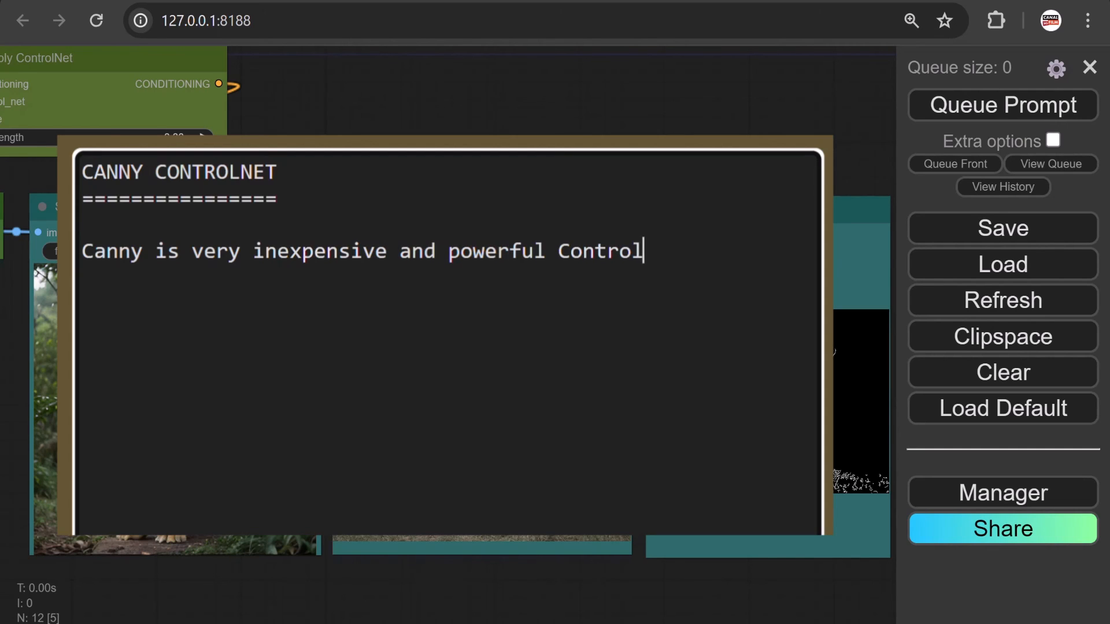
type(" It")
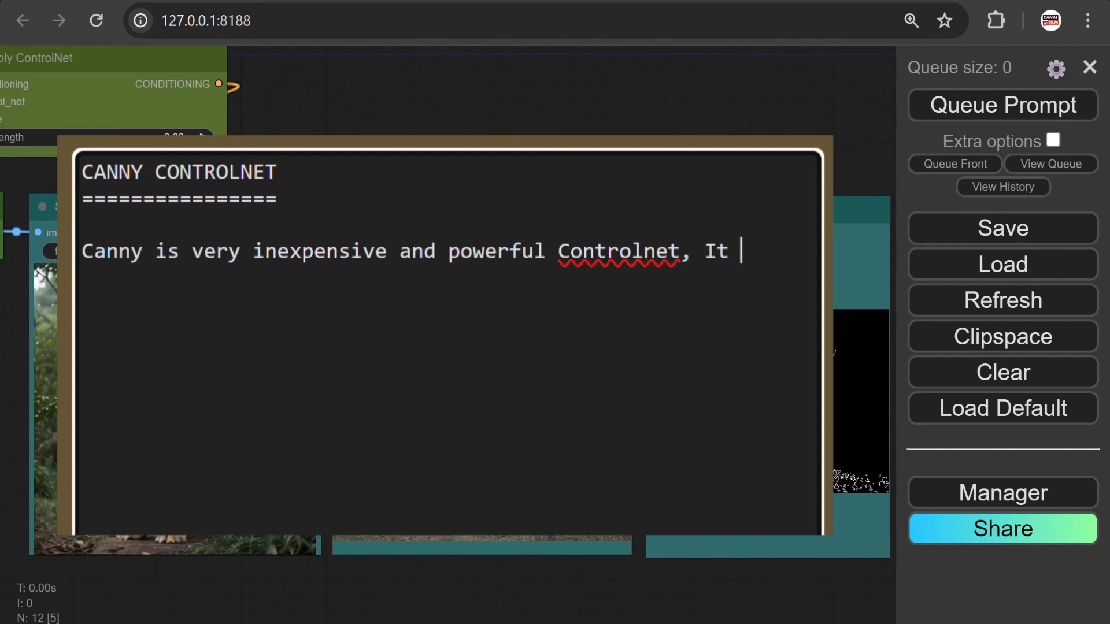
- Add a note paragraph advising to play with the CN strength, keeping it around 0.4 to give a little leeway to the main checkpoint
type("the")
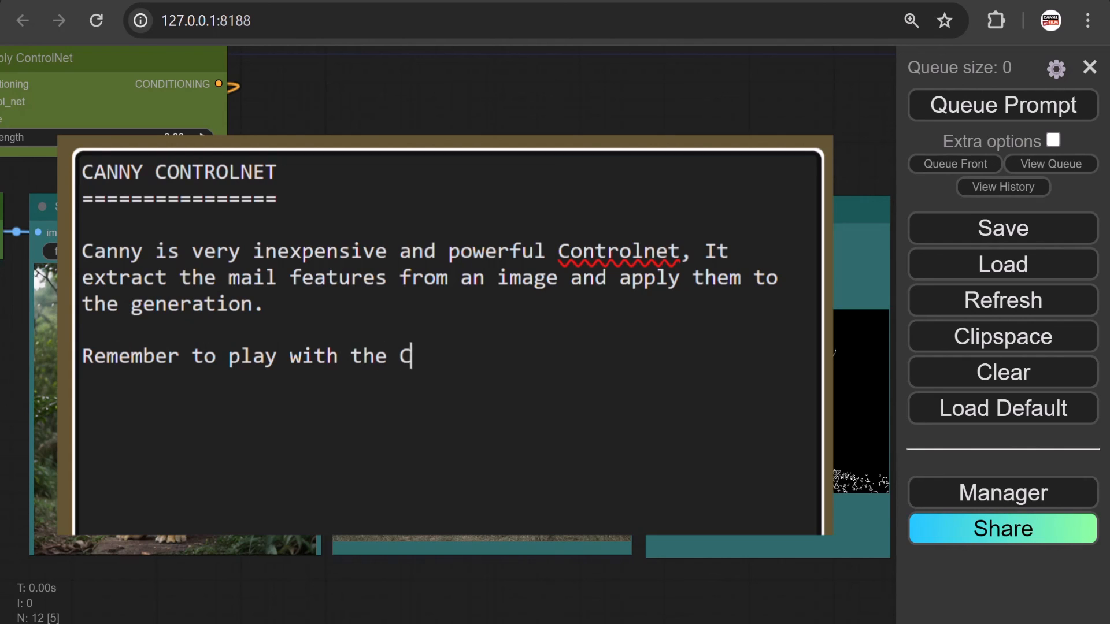
type(" CN strength")
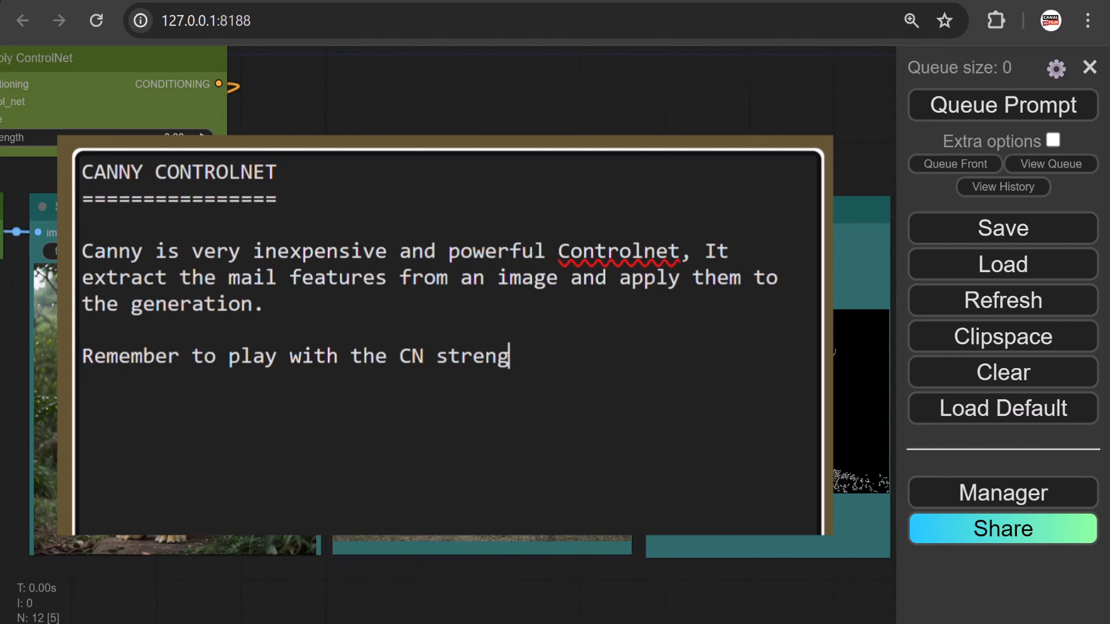
type(".")
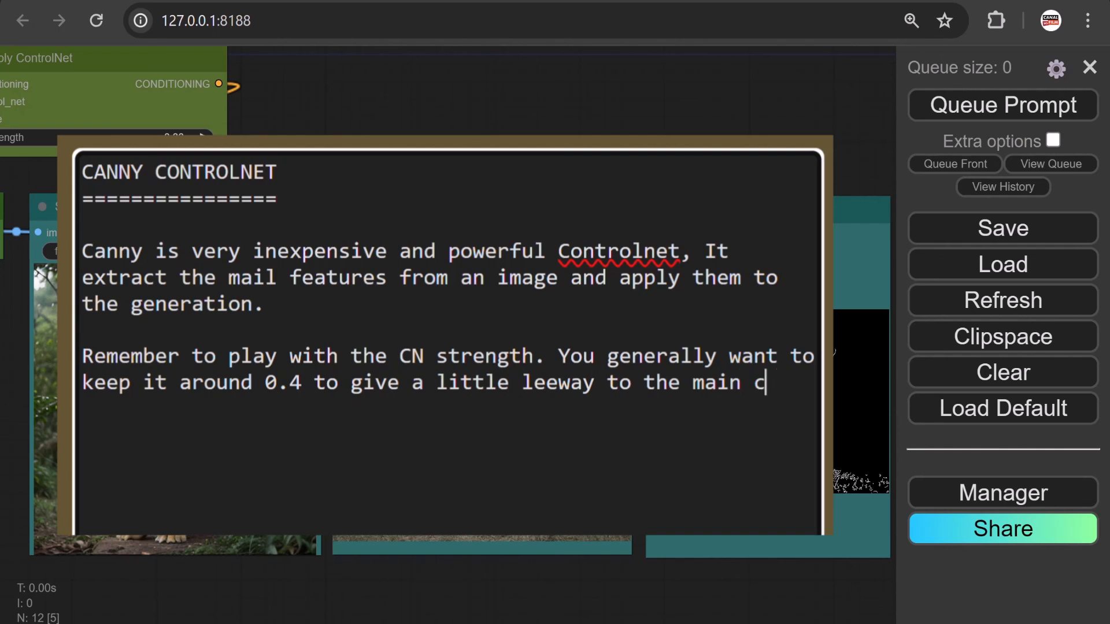
type("heckpoint.")
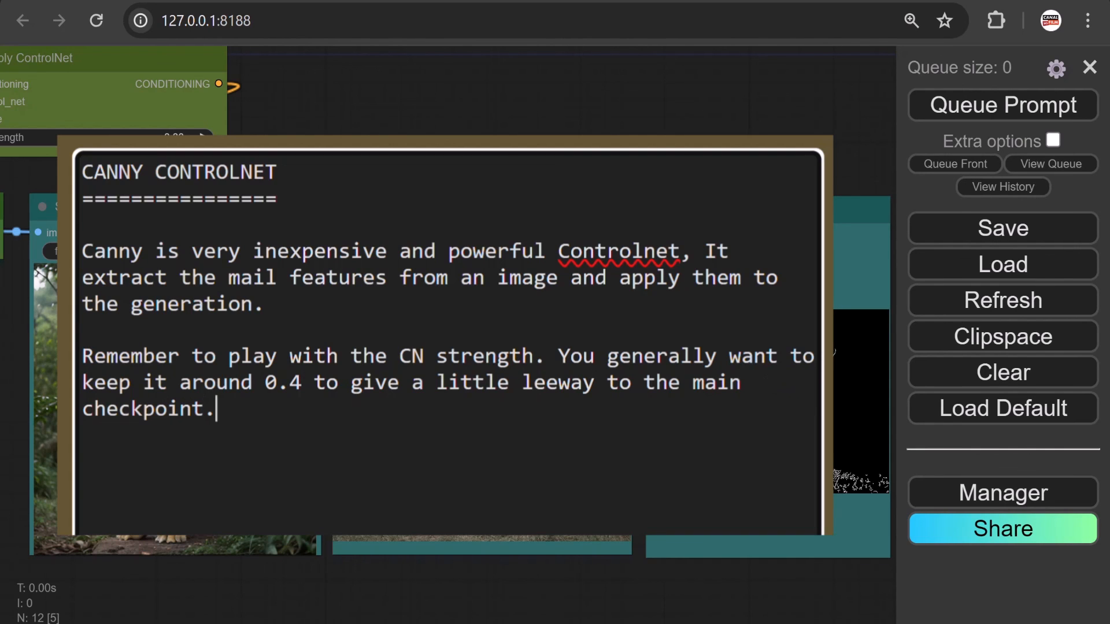